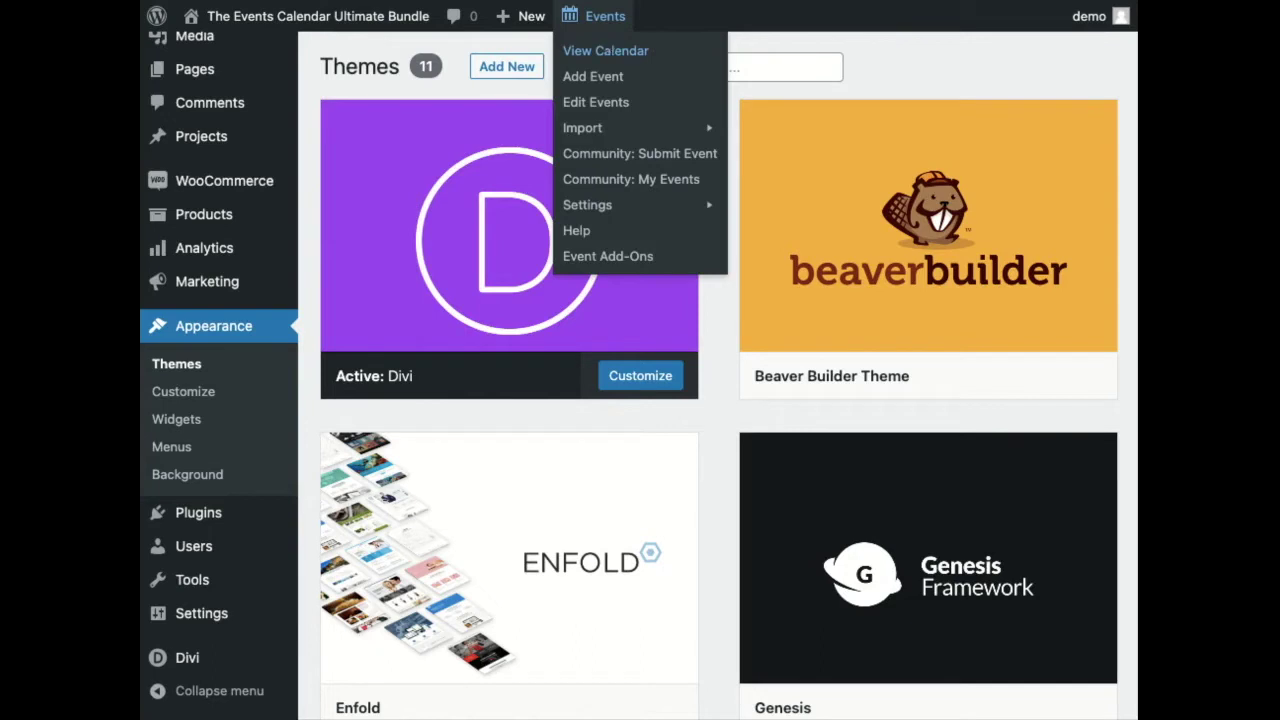
Browse the June 2021 events calendar month view before returning to the Dashboard.
scroll(630, 325, "down", 1)
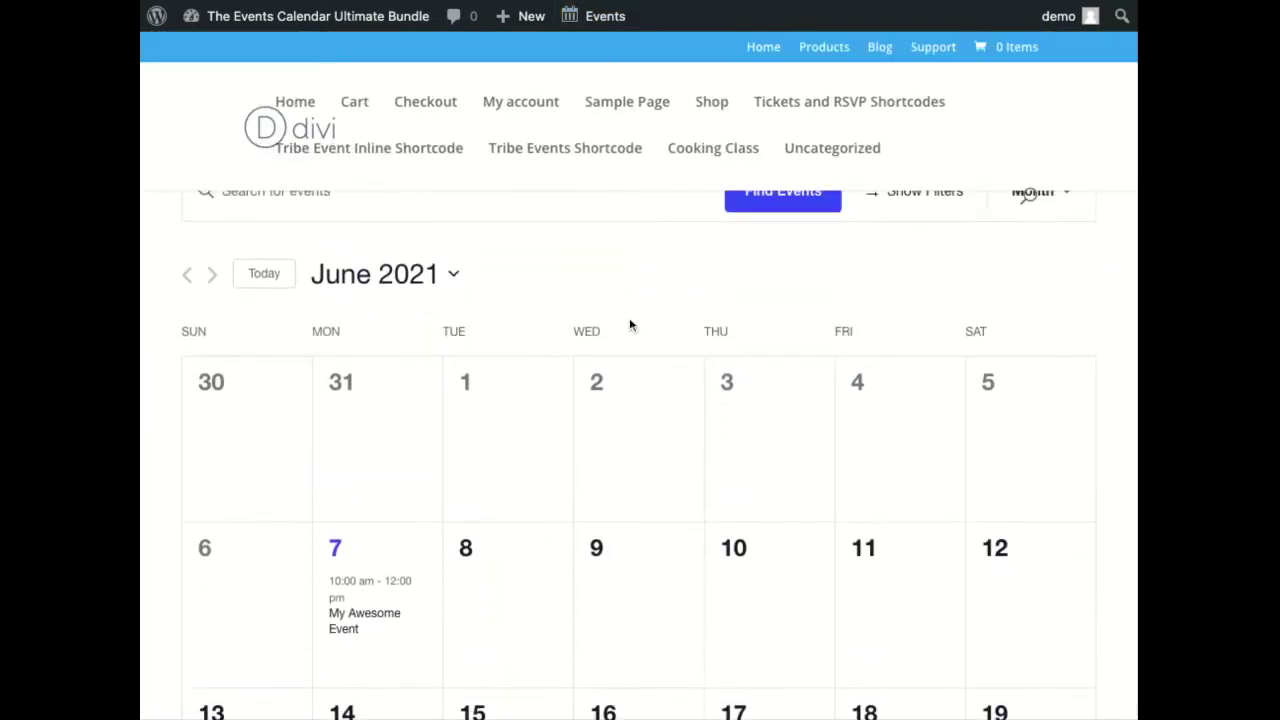
scroll(630, 325, "down", 2)
scroll(630, 325, "up", 3)
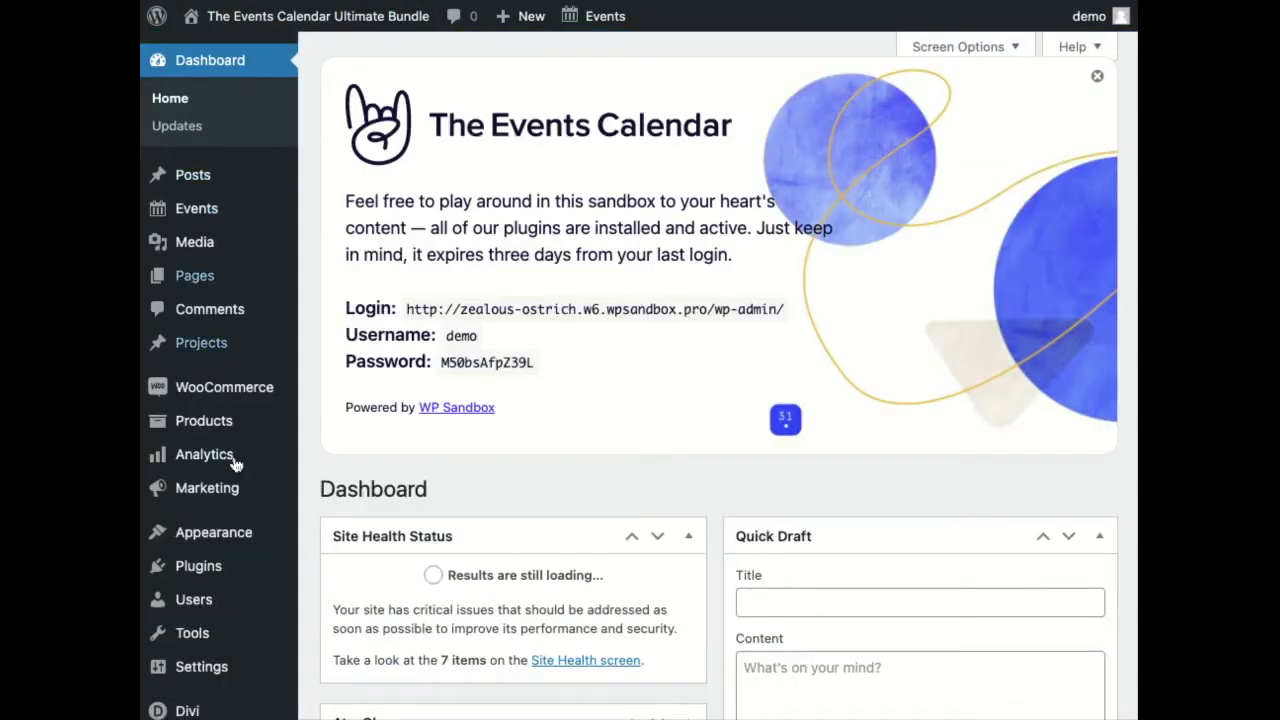
Review the Divi Theme Options General tab down to posts-per-page and date format.
scroll(234, 457, "down", 2)
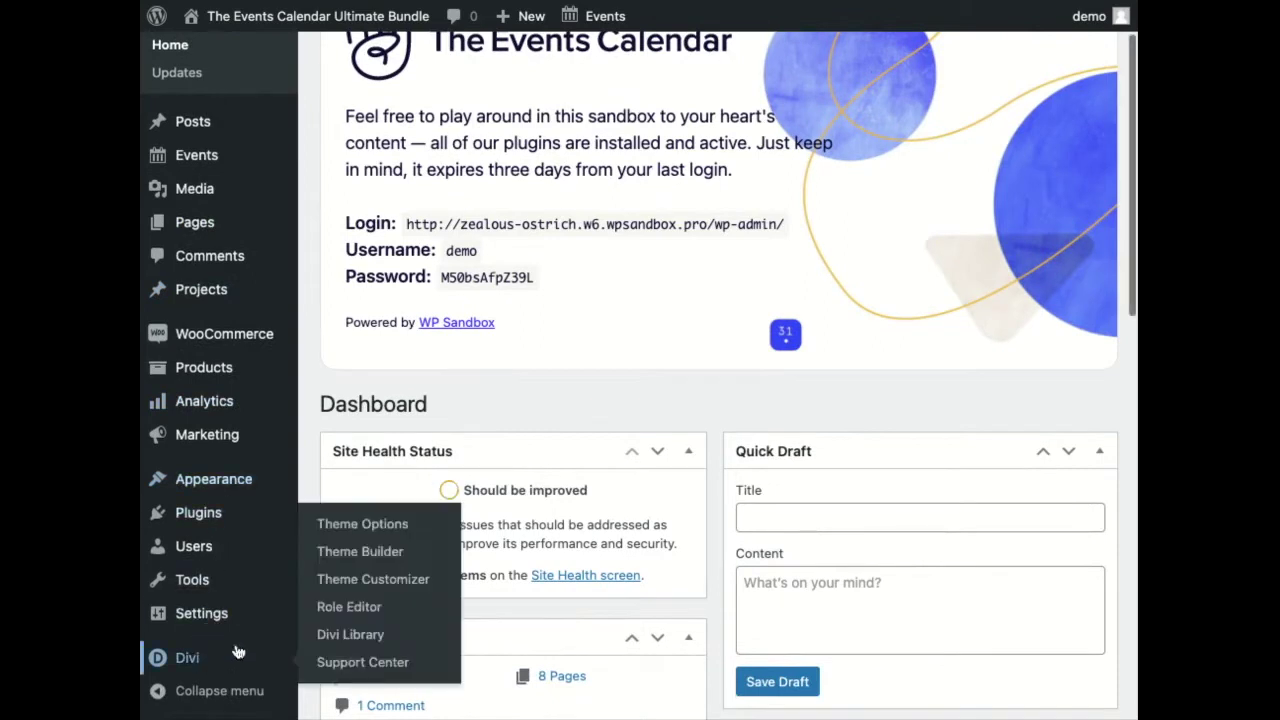
mouse_move(187, 710)
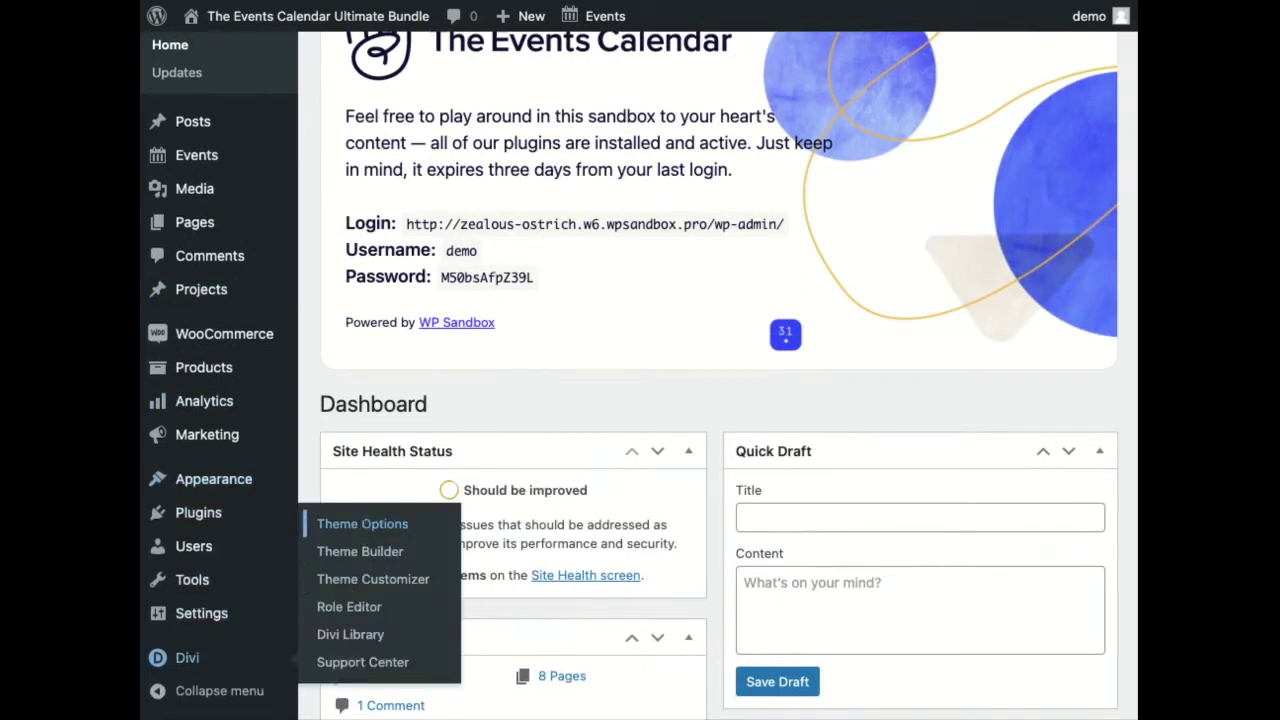
scroll(998, 405, "down", 5)
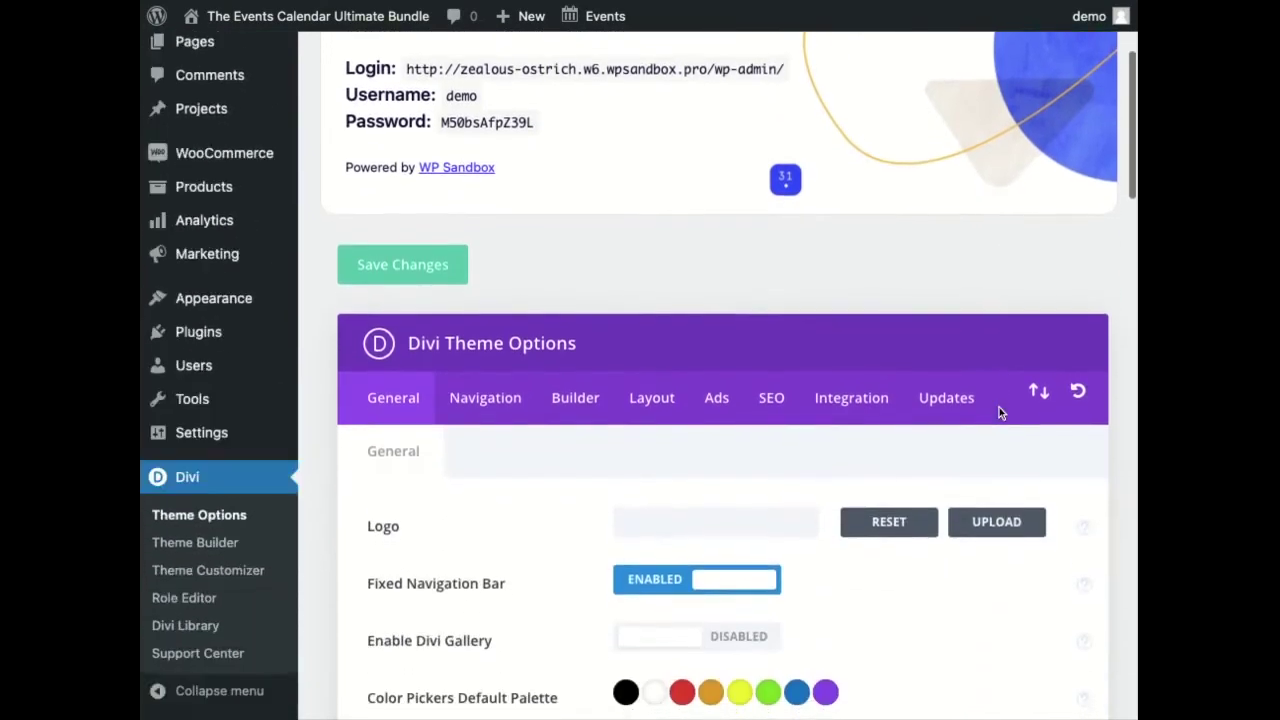
scroll(998, 405, "down", 1)
scroll(998, 405, "down", 1)
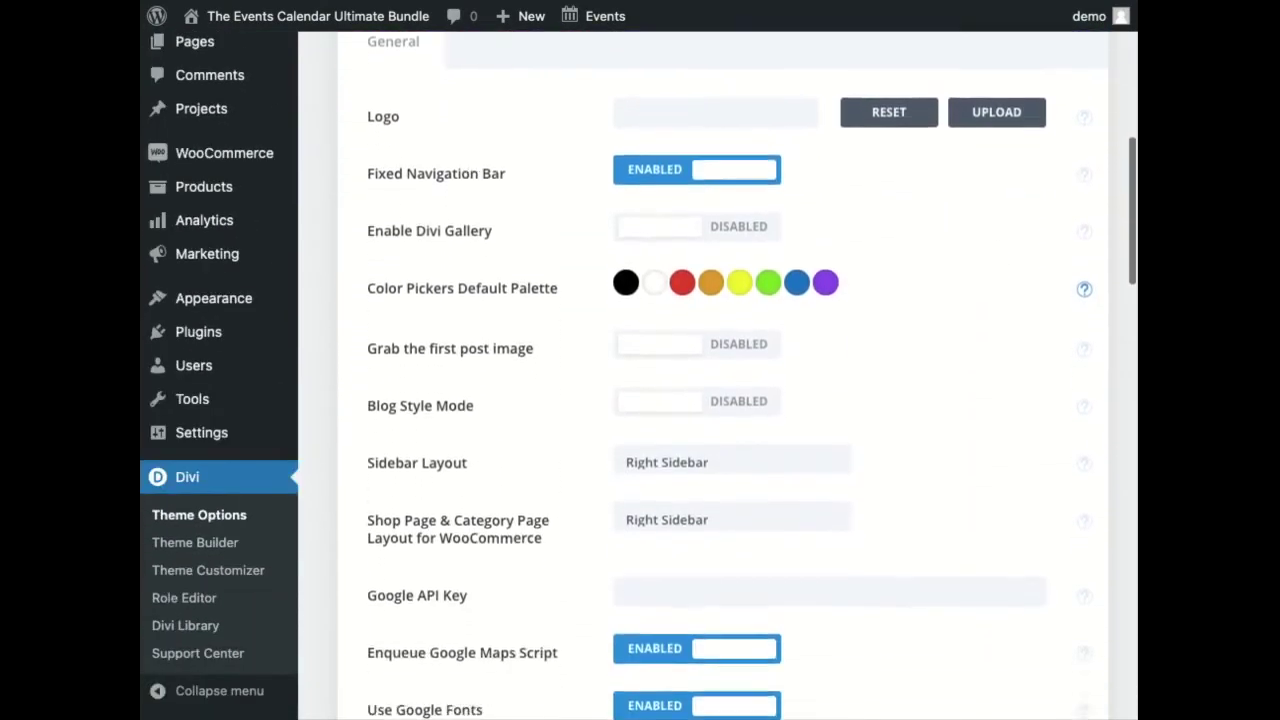
scroll(998, 405, "down", 2)
scroll(998, 405, "down", 3)
scroll(1084, 305, "down", 2)
scroll(1084, 305, "down", 2)
scroll(1084, 305, "down", 1)
scroll(1084, 305, "down", 1)
scroll(1084, 300, "down", 1)
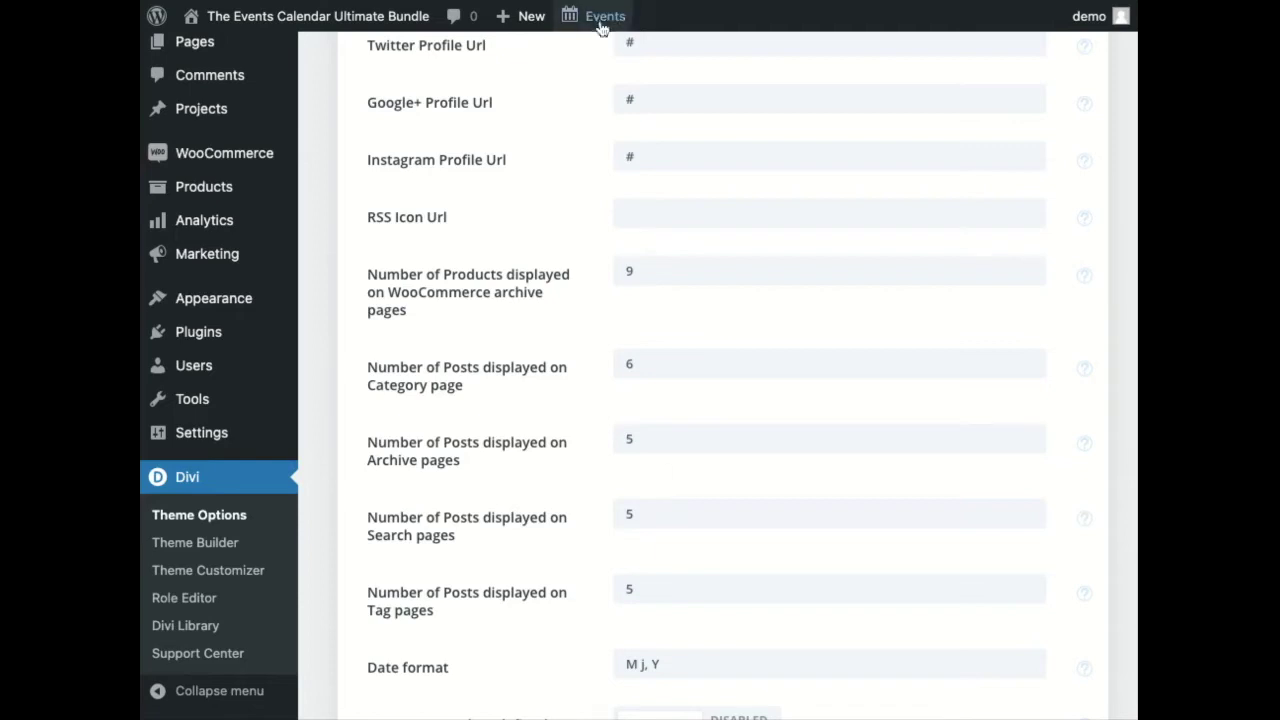
mouse_move(588, 205)
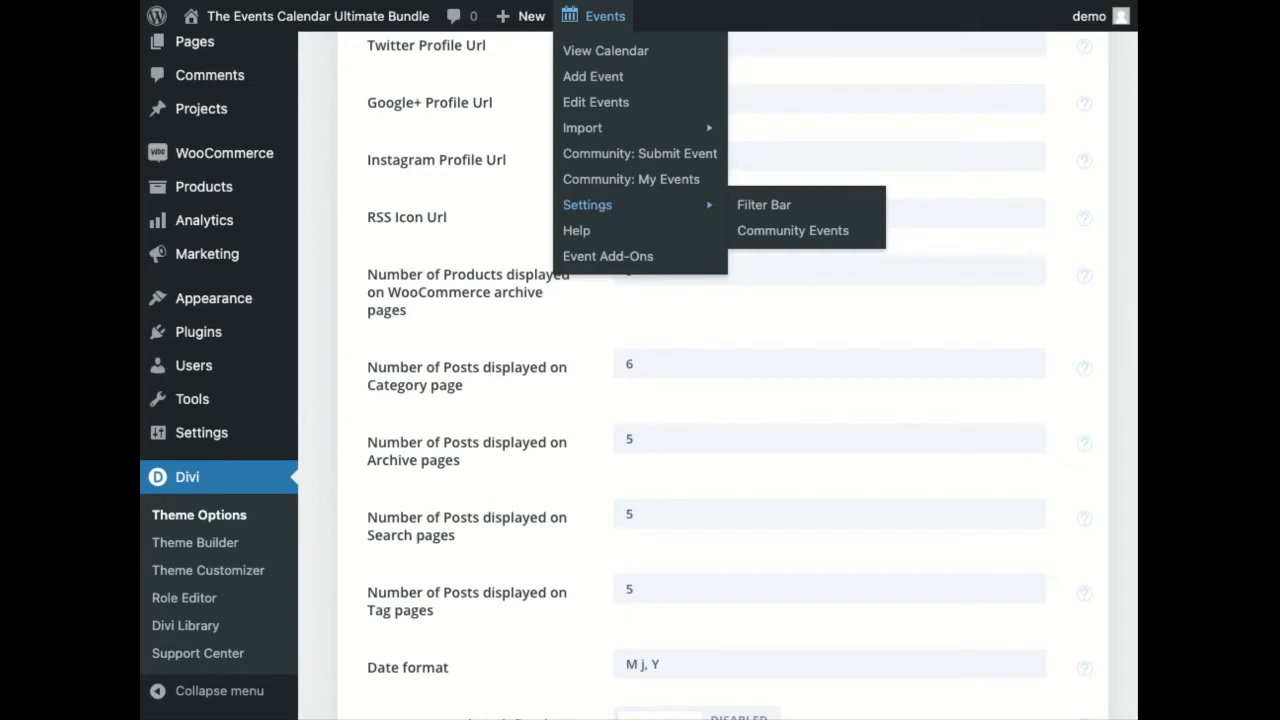
Review Events General settings: 10 events per page, 24-month recurrence limit, 'events' slug.
scroll(635, 416, "down", 5)
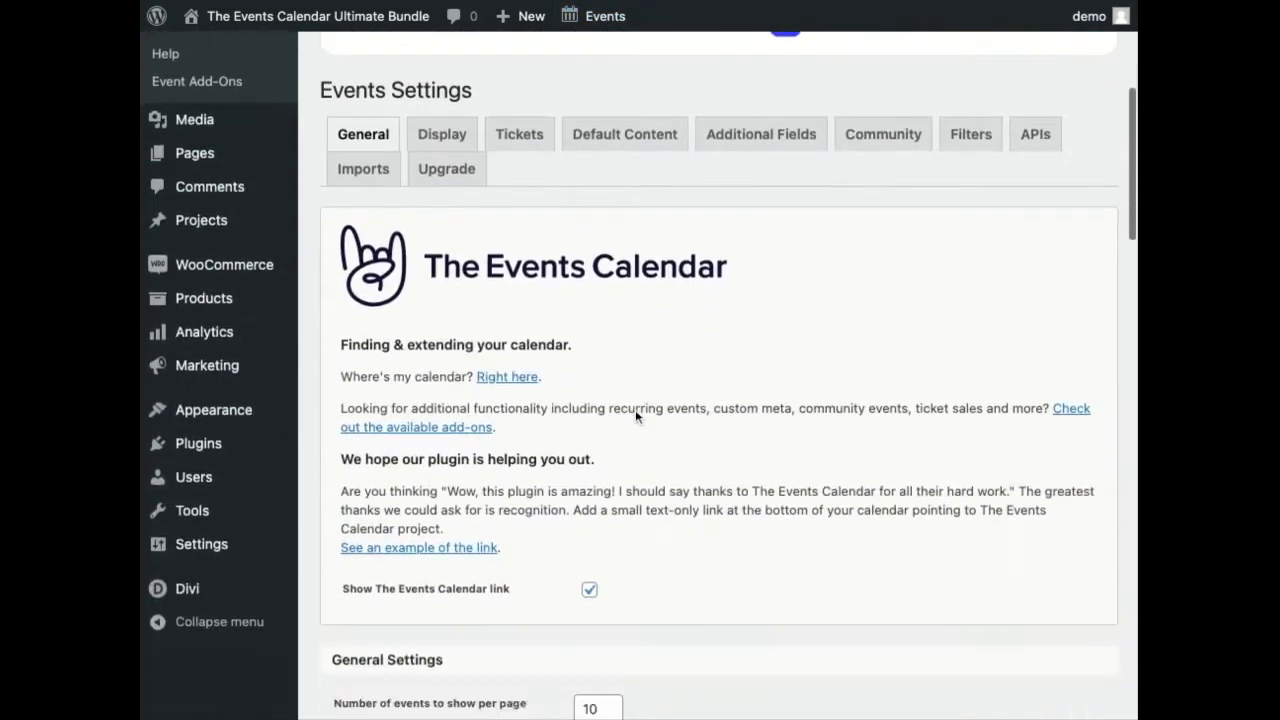
scroll(635, 416, "down", 5)
scroll(635, 416, "down", 2)
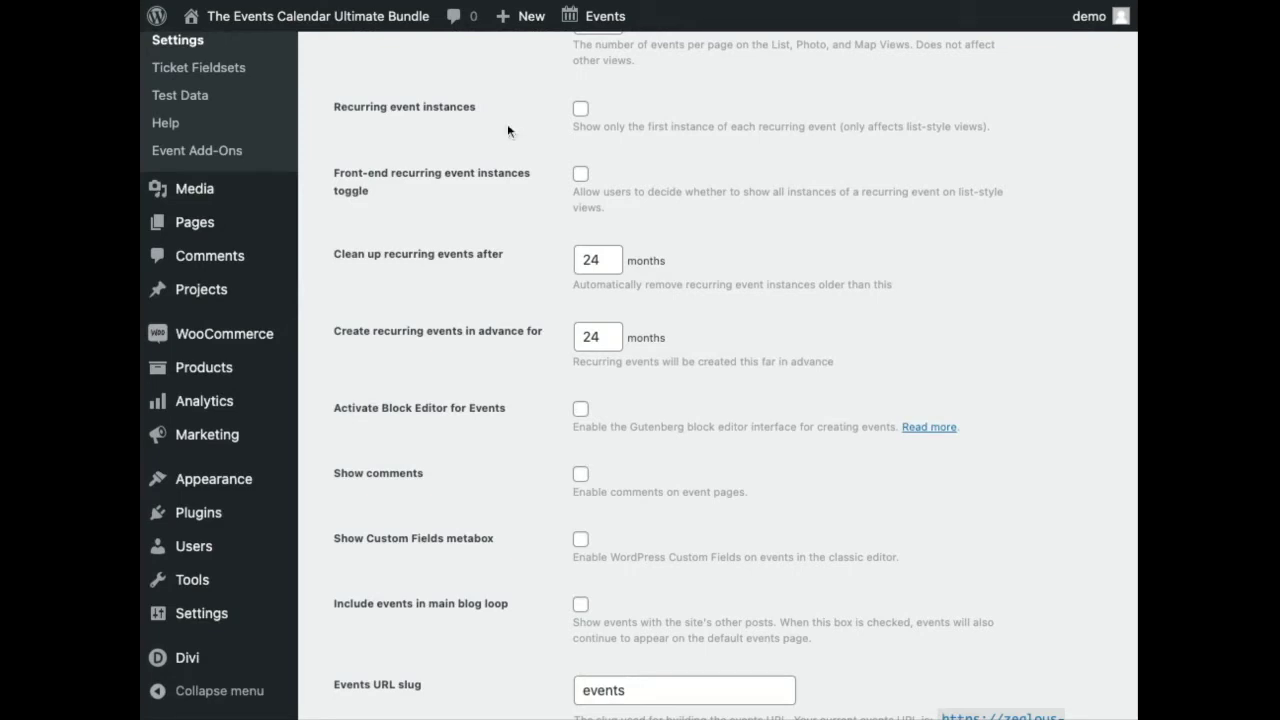
mouse_move(520, 16)
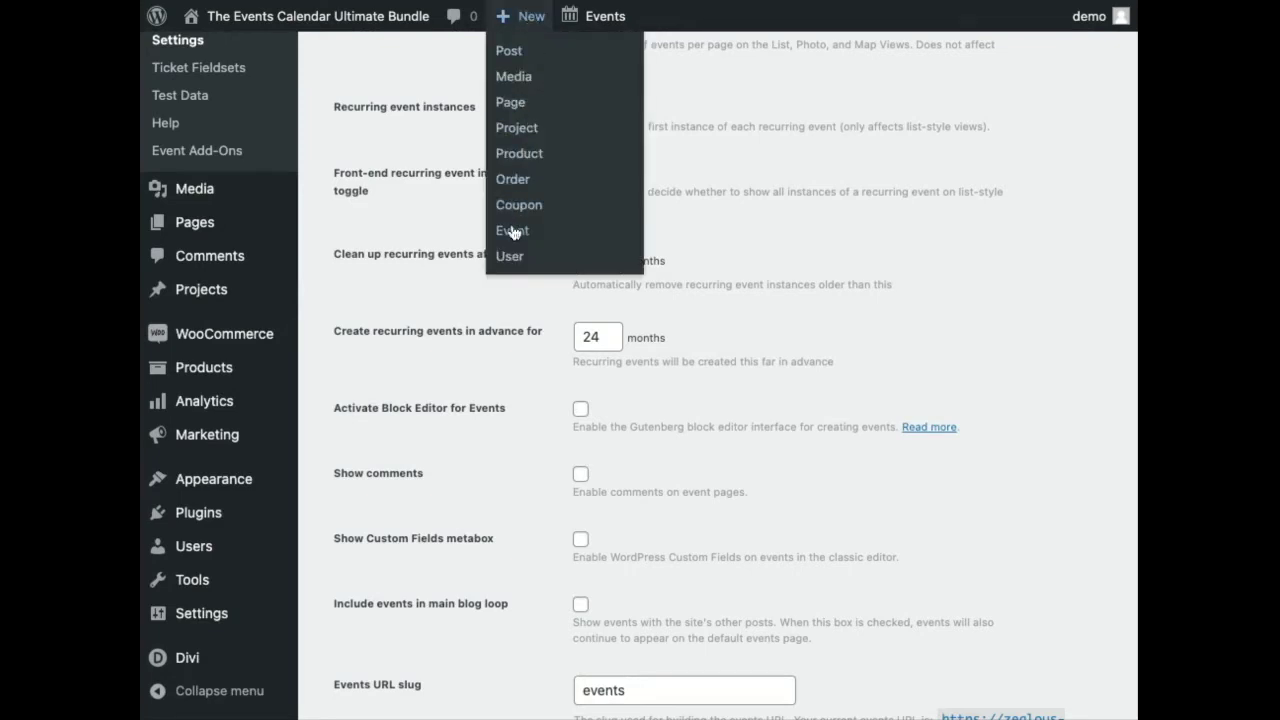
Start a new event titled 'My new event'.
left_click(511, 231)
scroll(708, 320, "down", 1)
scroll(712, 320, "down", 2)
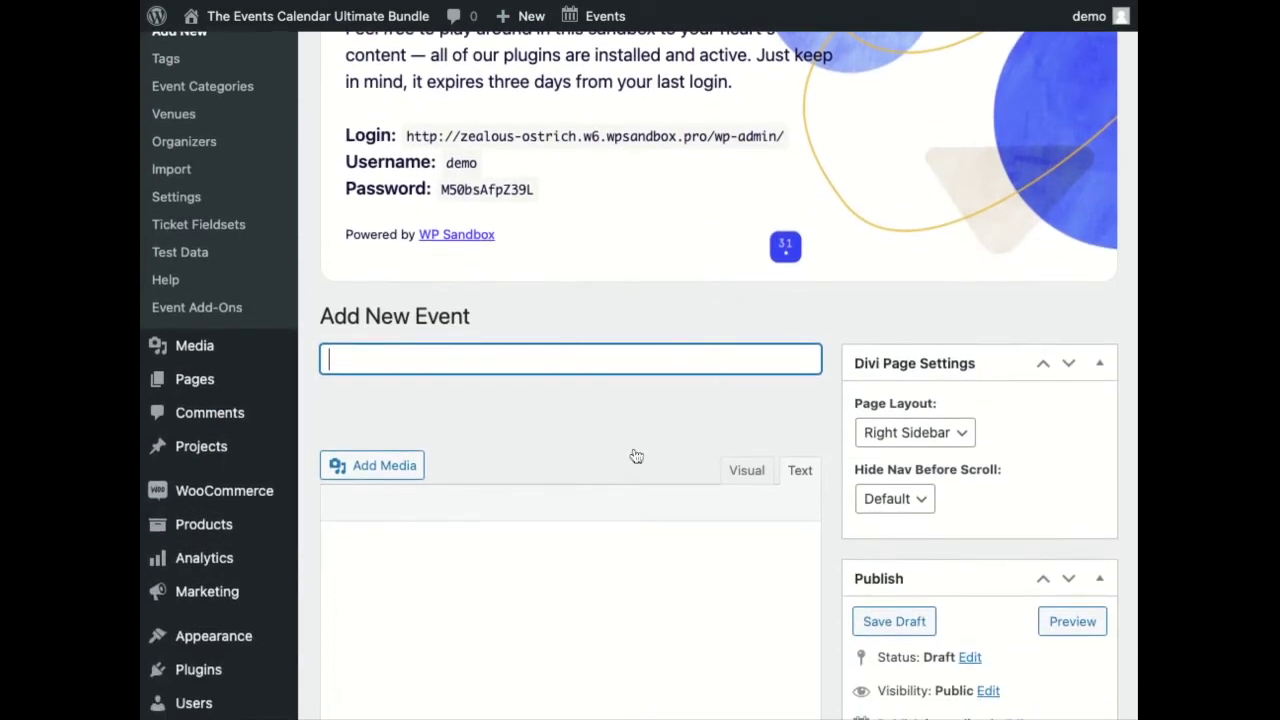
scroll(636, 456, "down", 2)
scroll(636, 456, "down", 1)
scroll(636, 456, "up", 5)
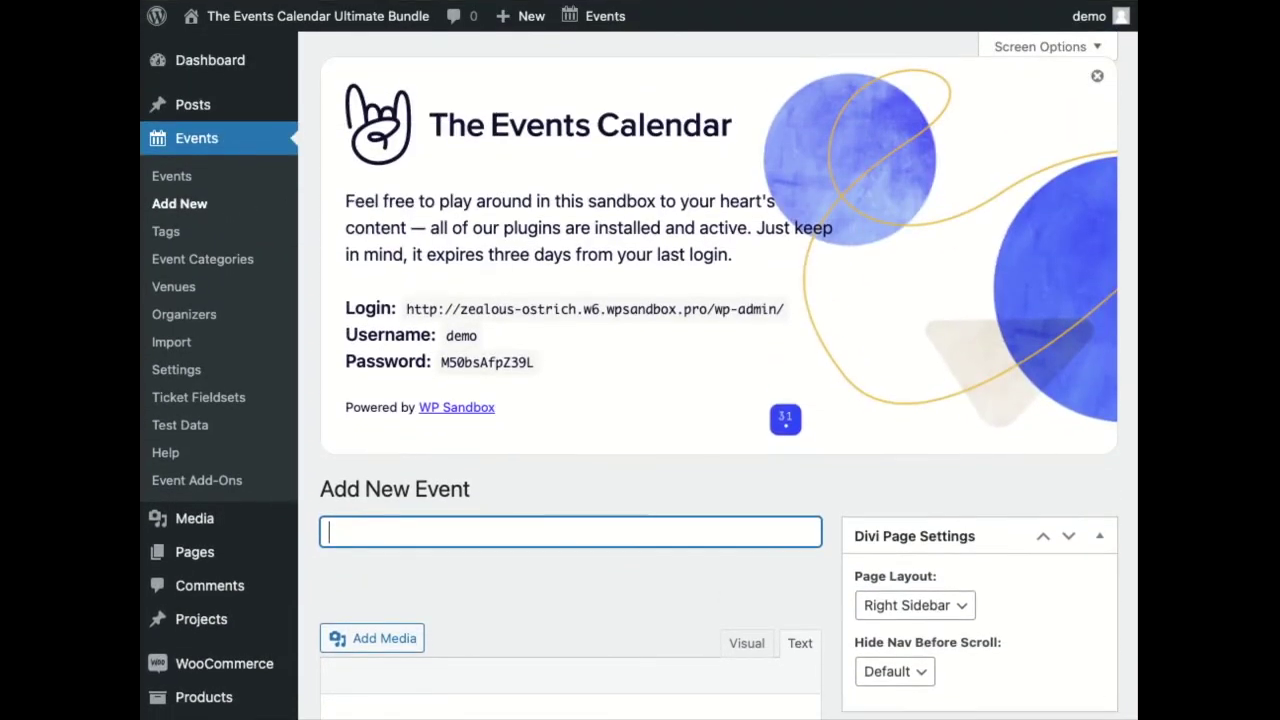
type("My new event")
Set the event's start date to June 8 and publish it.
scroll(636, 456, "down", 1)
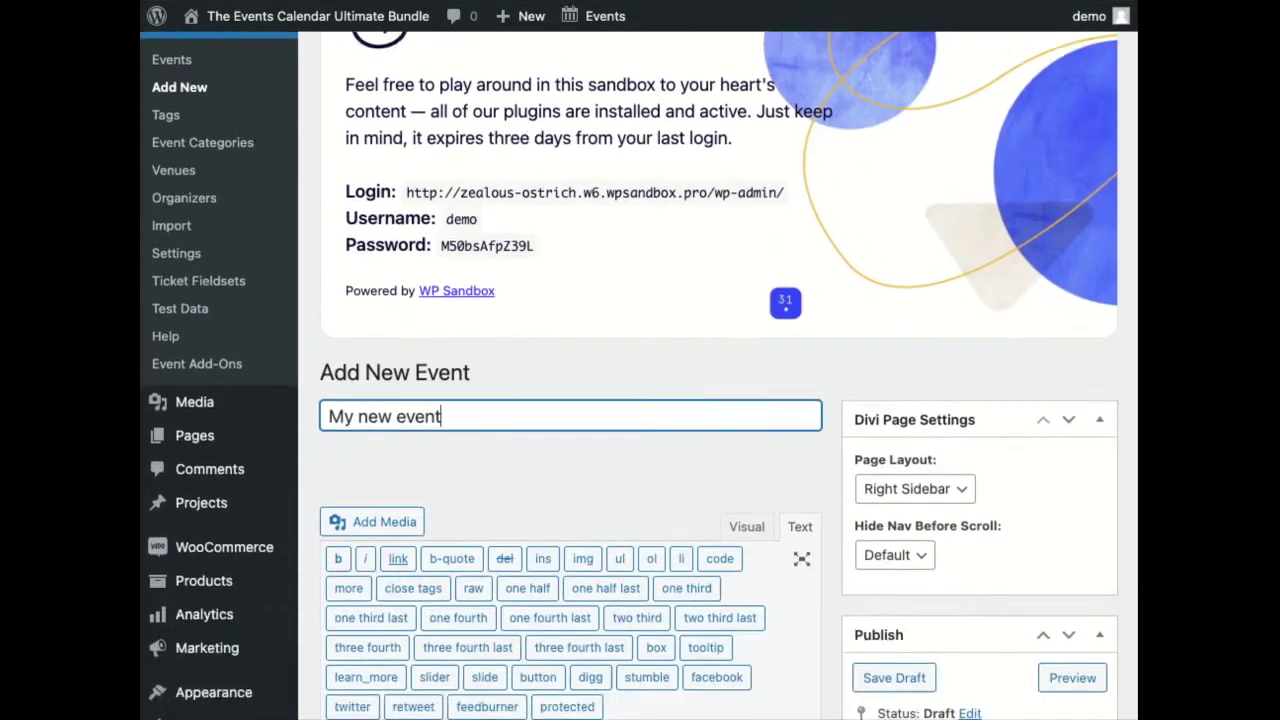
scroll(636, 456, "down", 6)
scroll(636, 456, "down", 3)
scroll(636, 456, "down", 1)
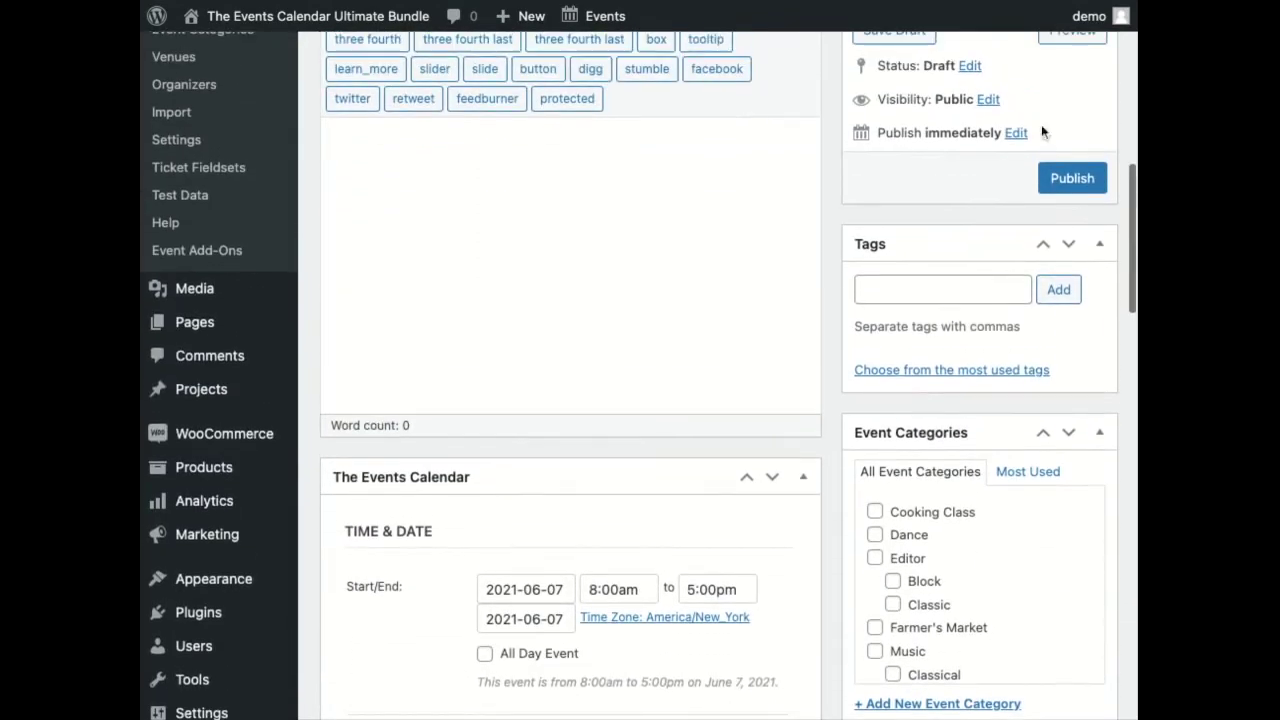
left_click(537, 588)
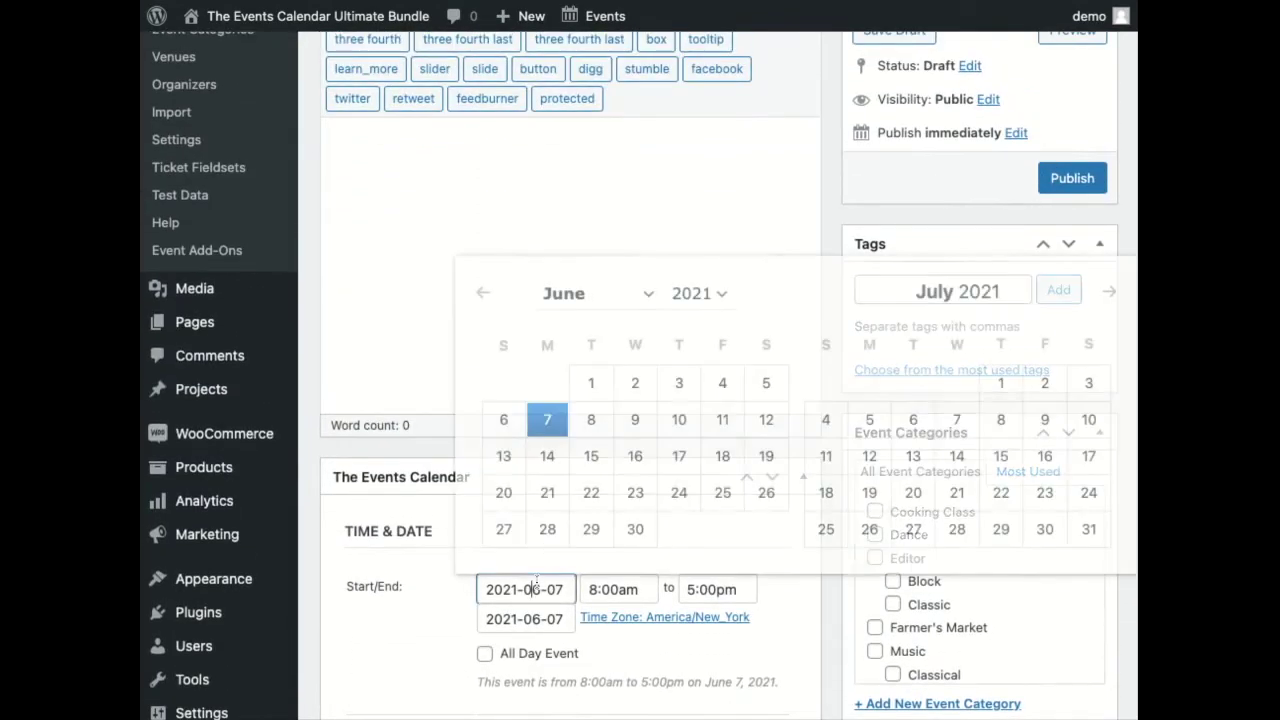
left_click(594, 421)
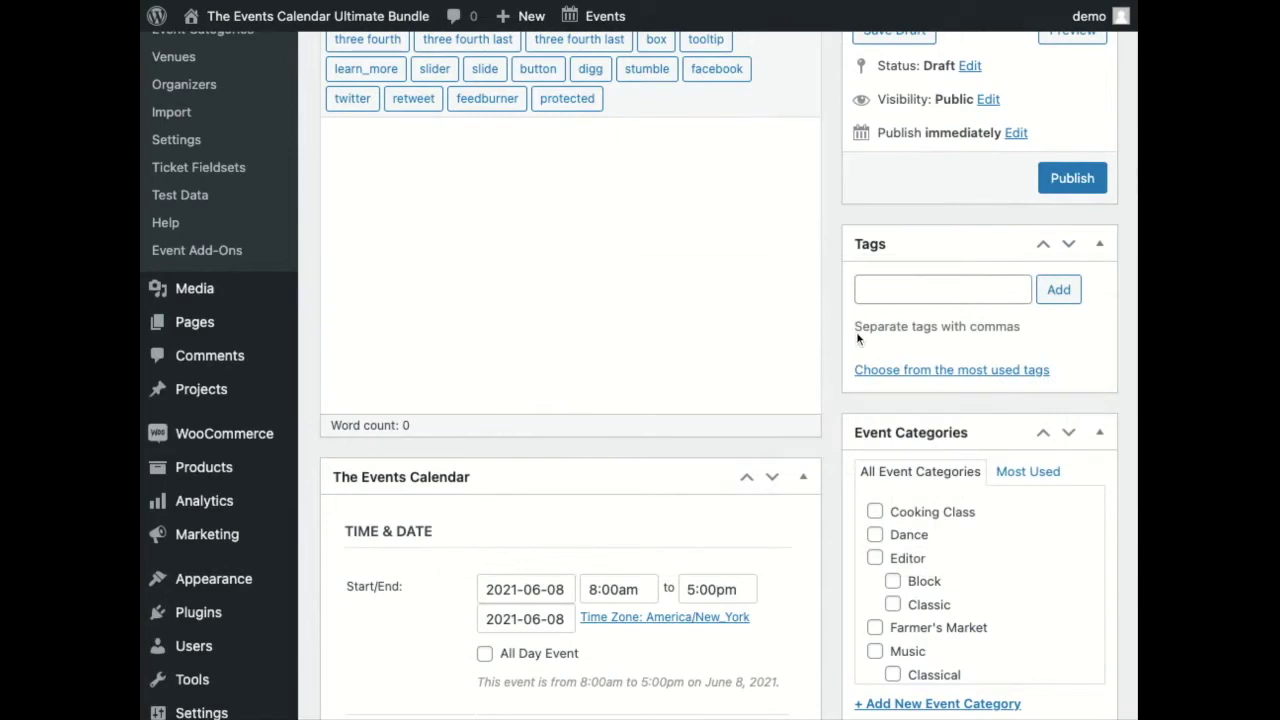
left_click(1072, 178)
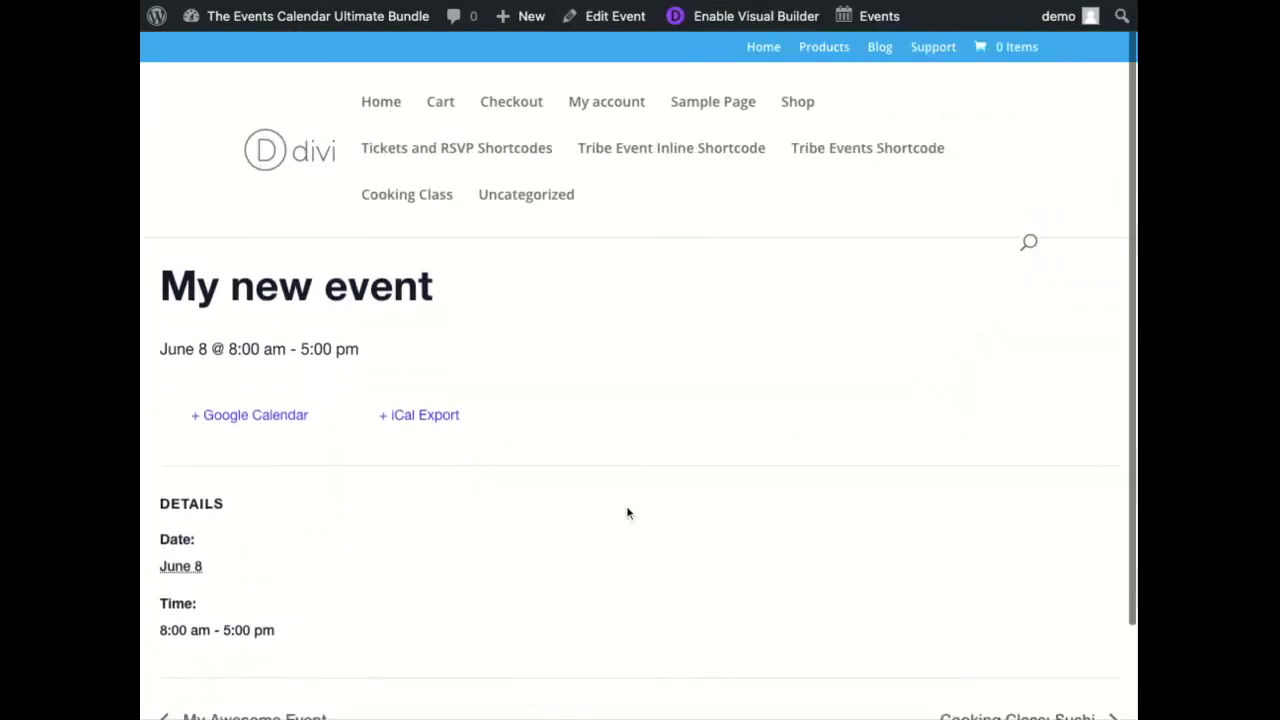
Leave the published 'My new event' page for the admin Dashboard.
scroll(626, 511, "down", 2)
scroll(626, 511, "up", 2)
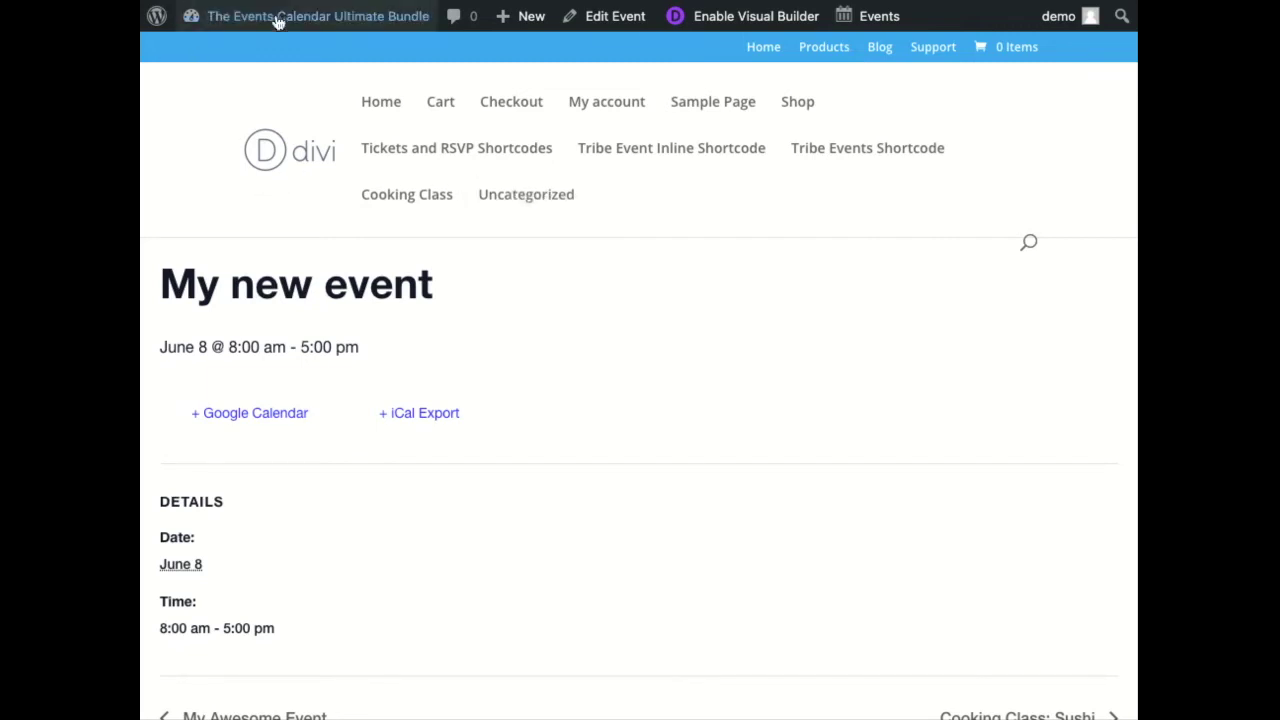
mouse_move(318, 16)
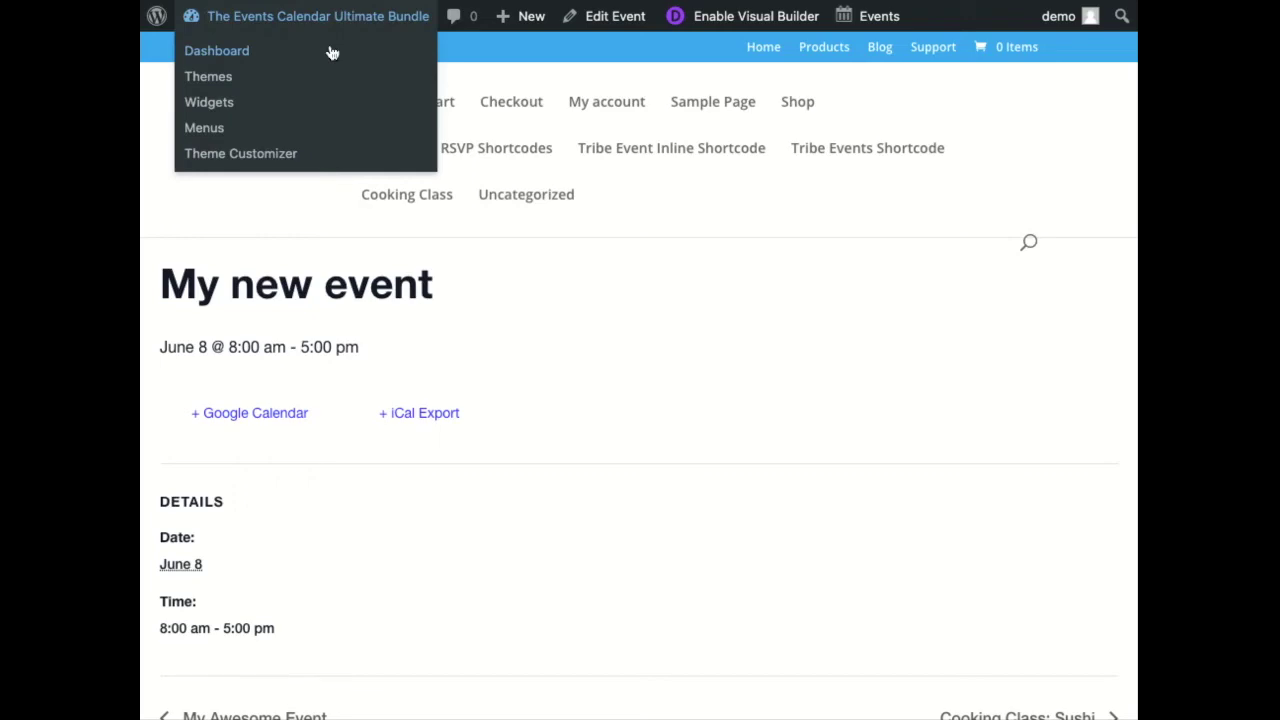
left_click(333, 52)
scroll(270, 470, "down", 2)
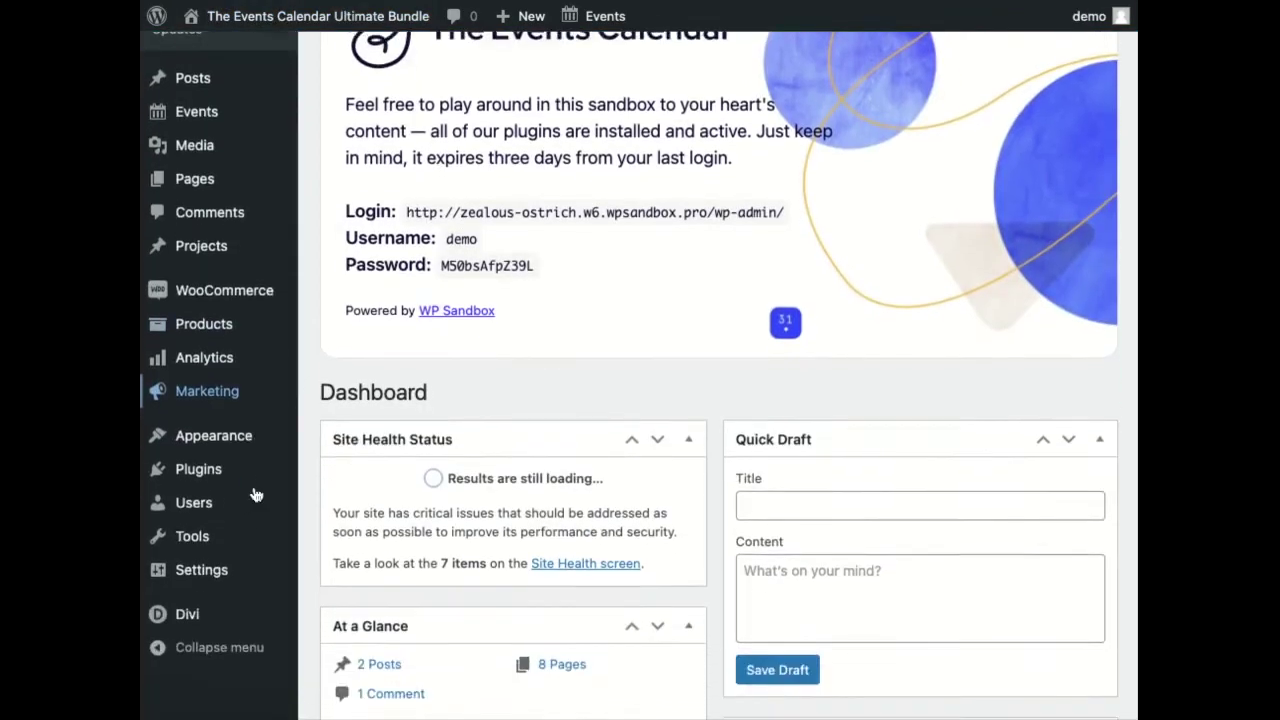
scroll(255, 495, "down", 2)
scroll(251, 491, "up", 2)
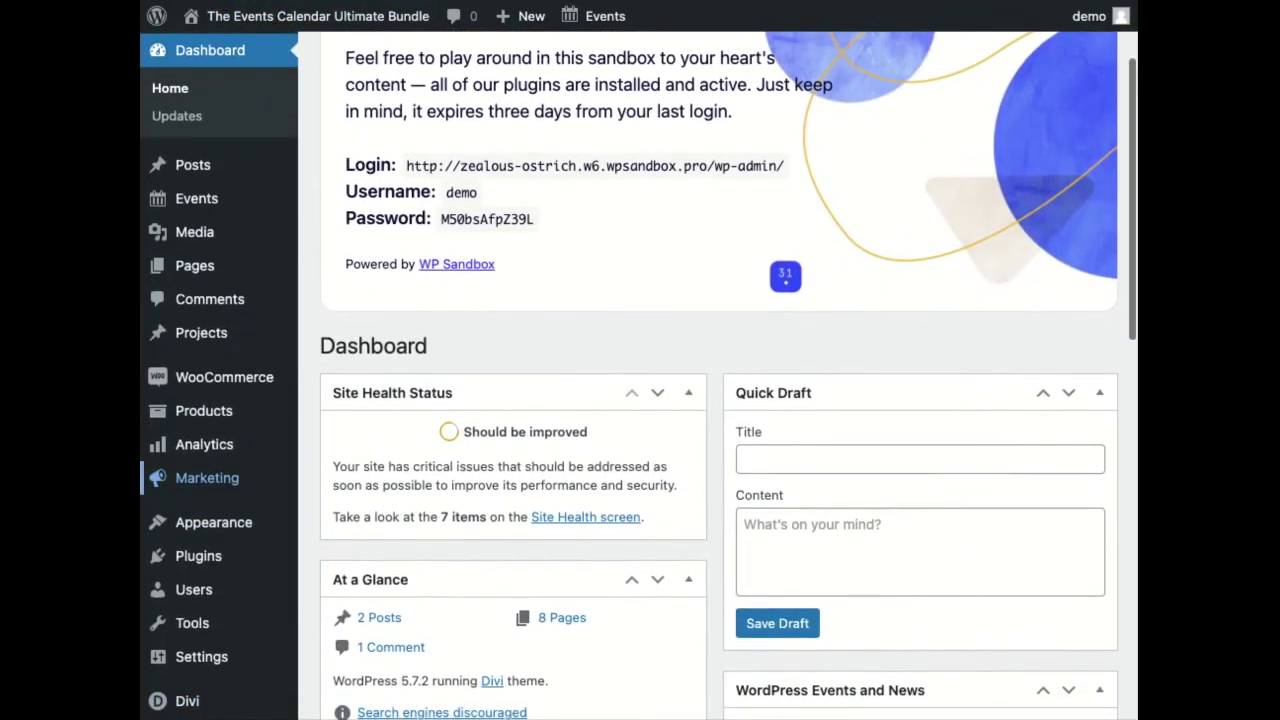
scroll(249, 470, "down", 2)
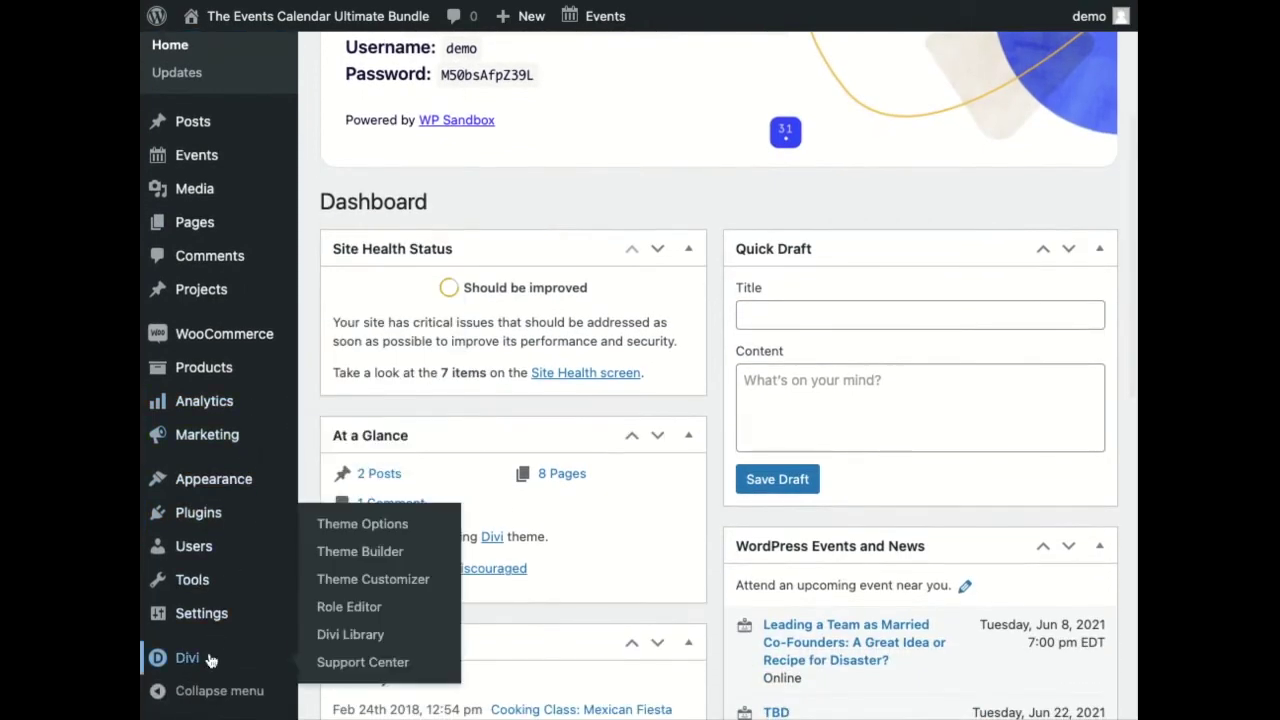
Open the Divi Theme Customizer's General Settings and widen the calendar preview.
left_click(350, 580)
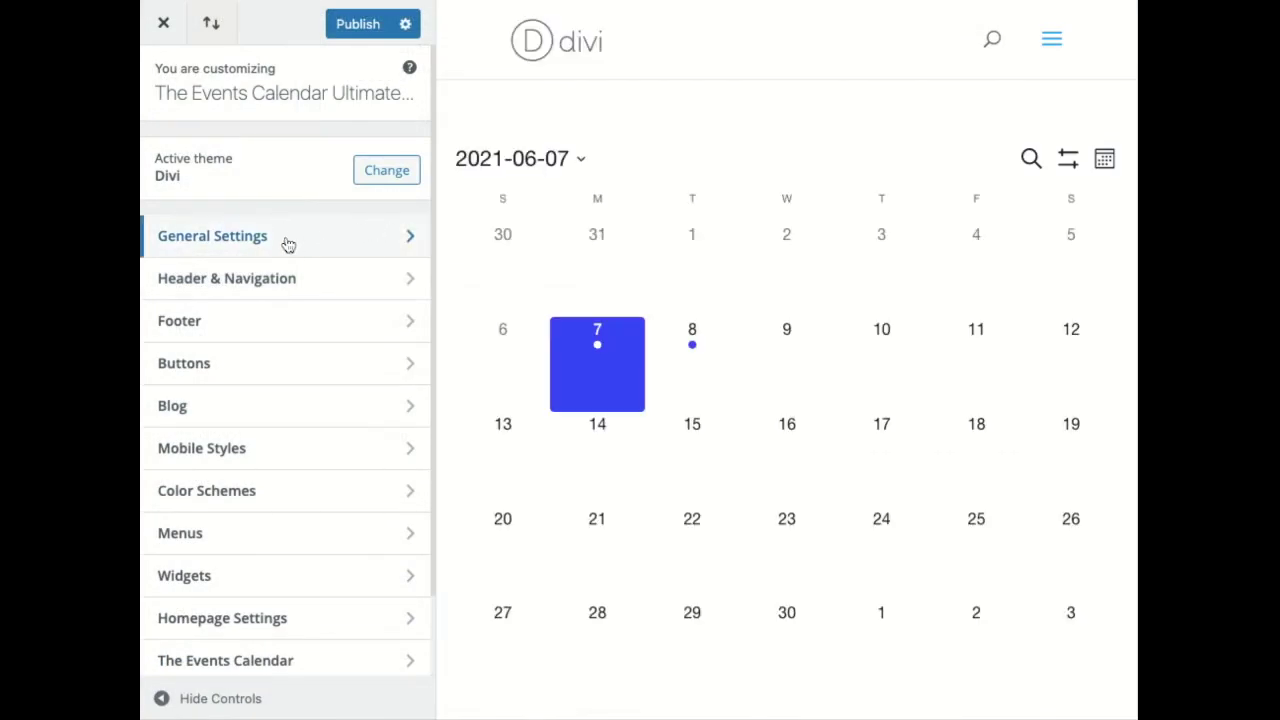
left_click(285, 243)
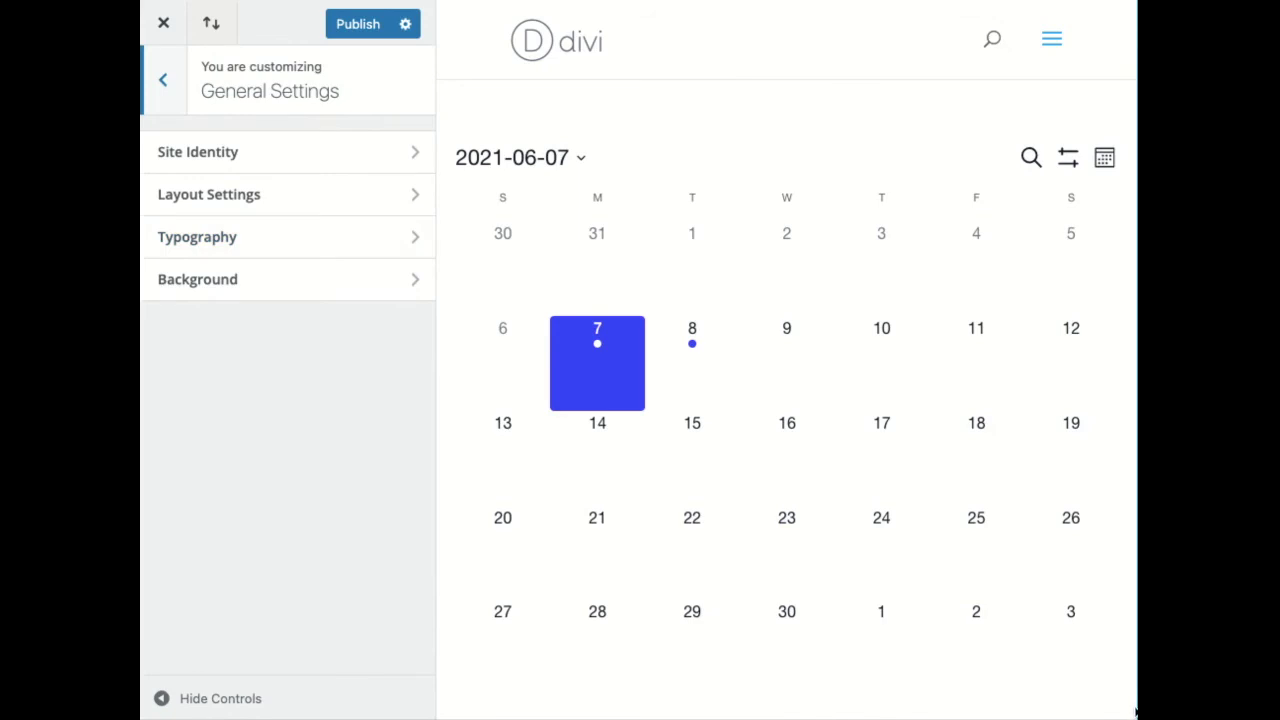
left_click_drag(1139, 710, 1197, 716)
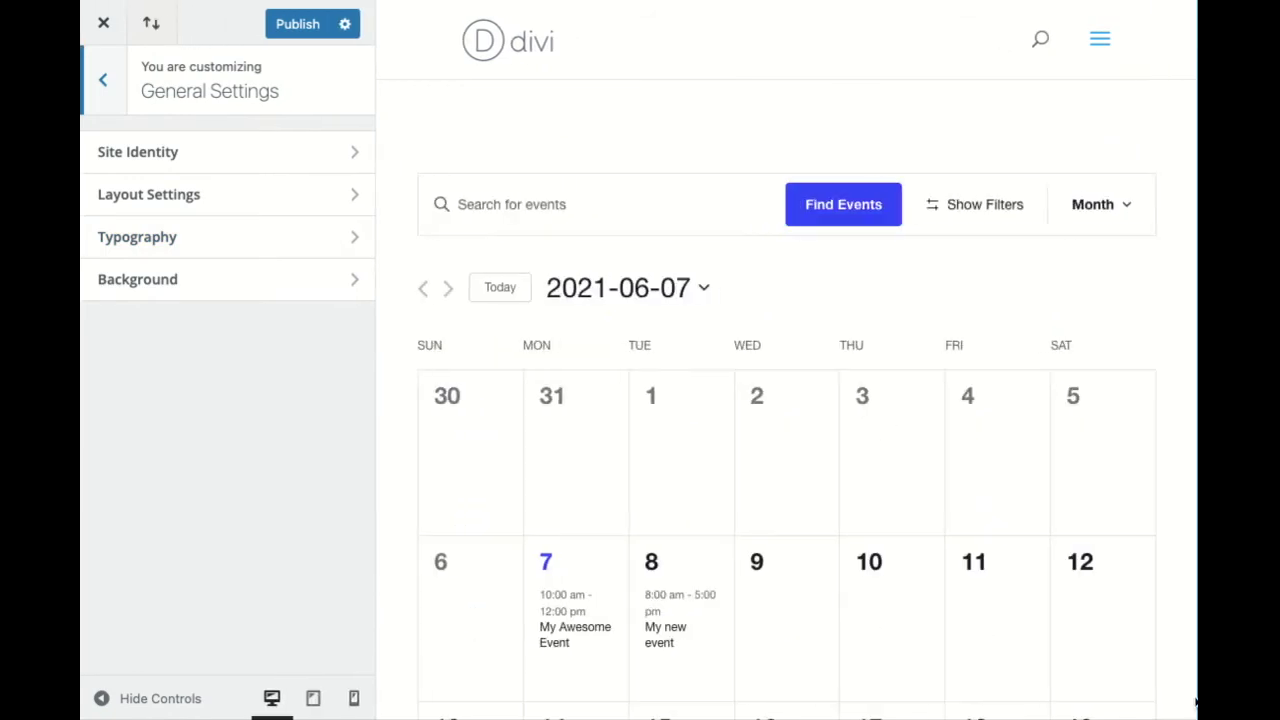
Toggle Enable Boxed Layout on and back off in Layout Settings.
left_click(264, 197)
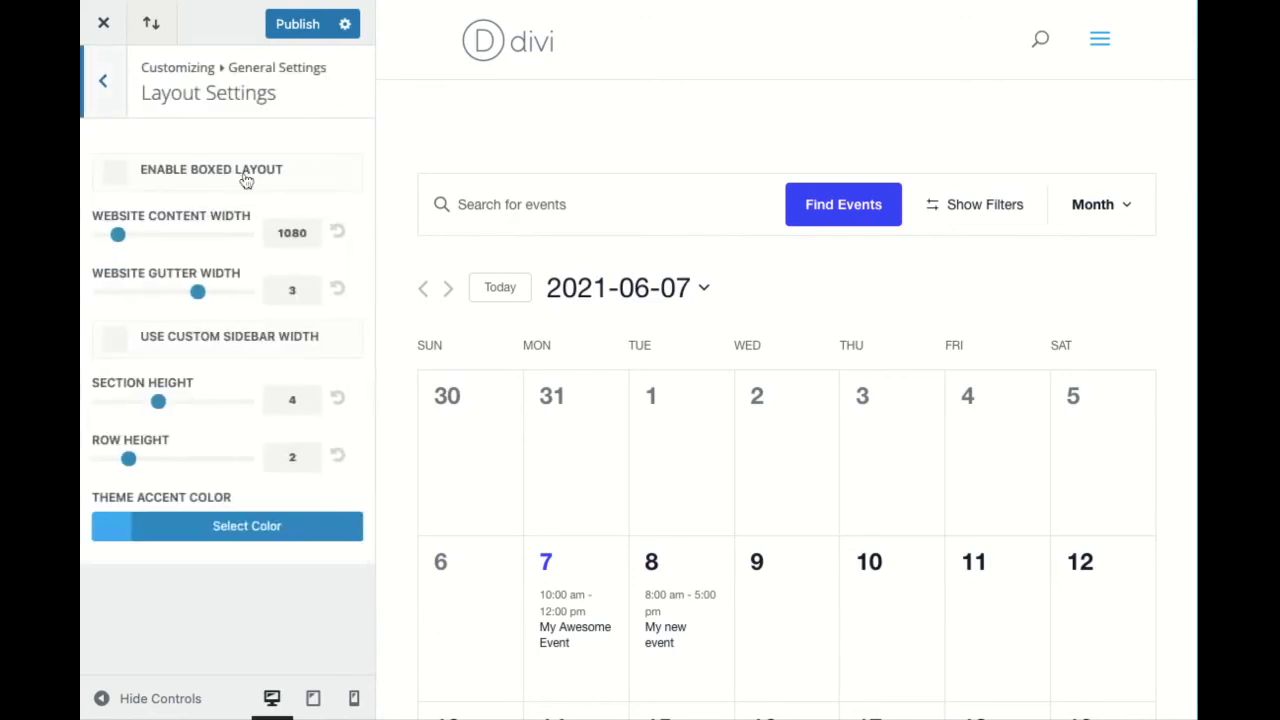
left_click(243, 180)
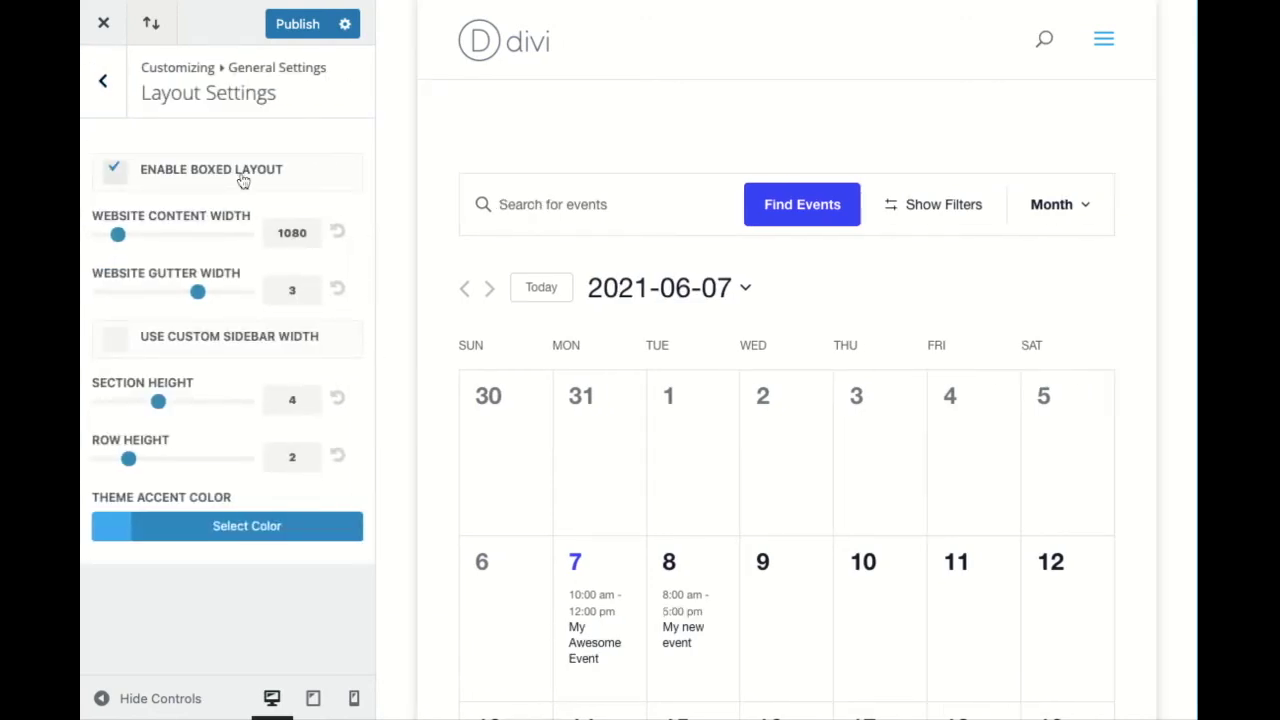
left_click(243, 180)
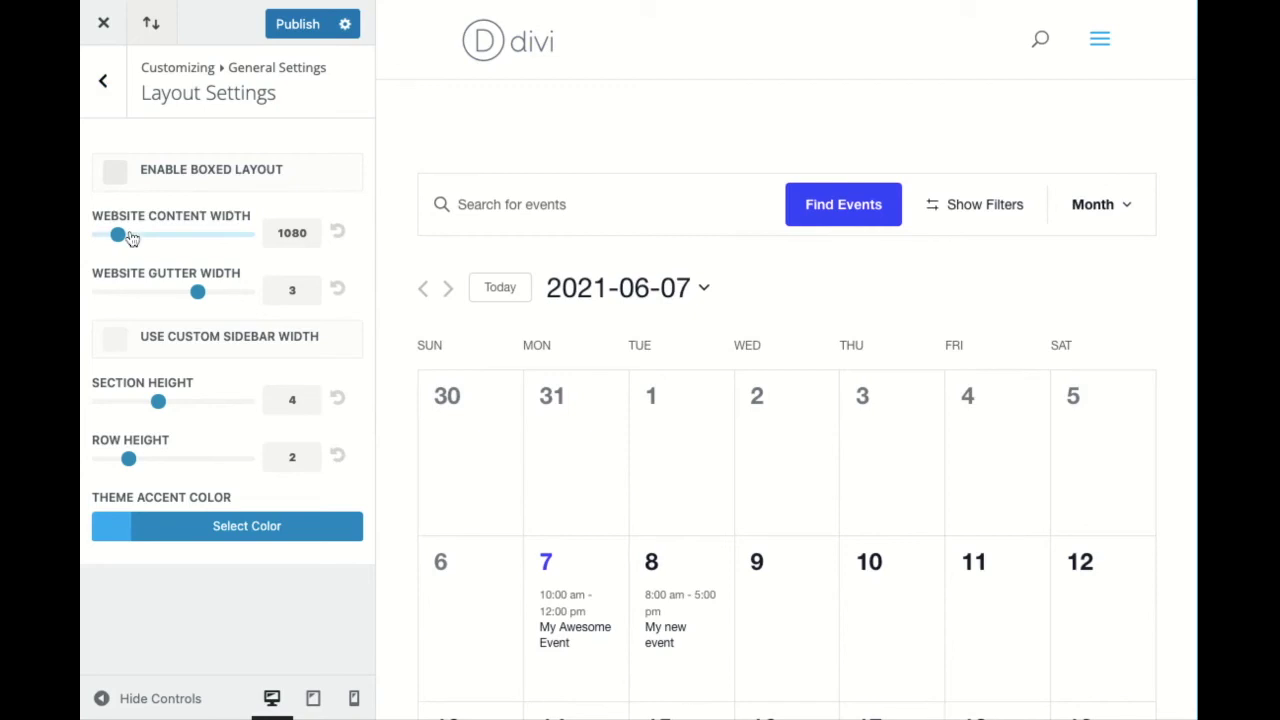
left_click(102, 85)
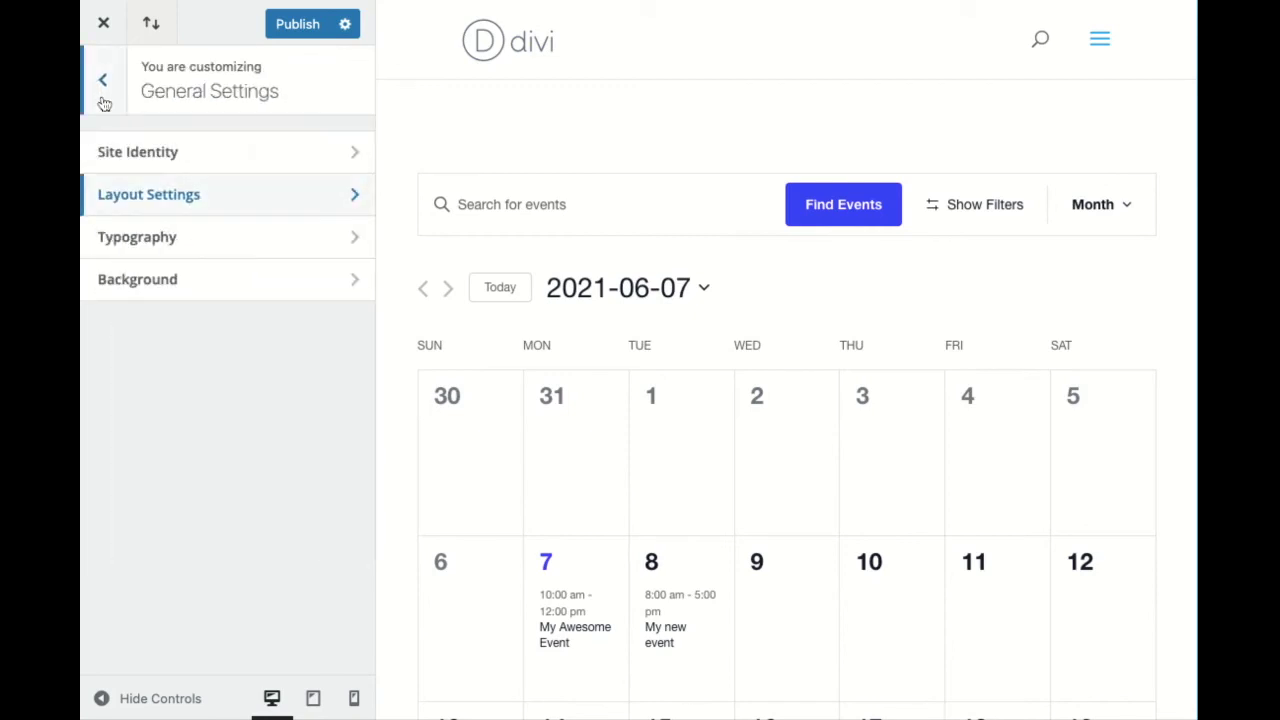
Choose Adamina as the Header Font in the Customizer's Typography settings.
left_click(155, 246)
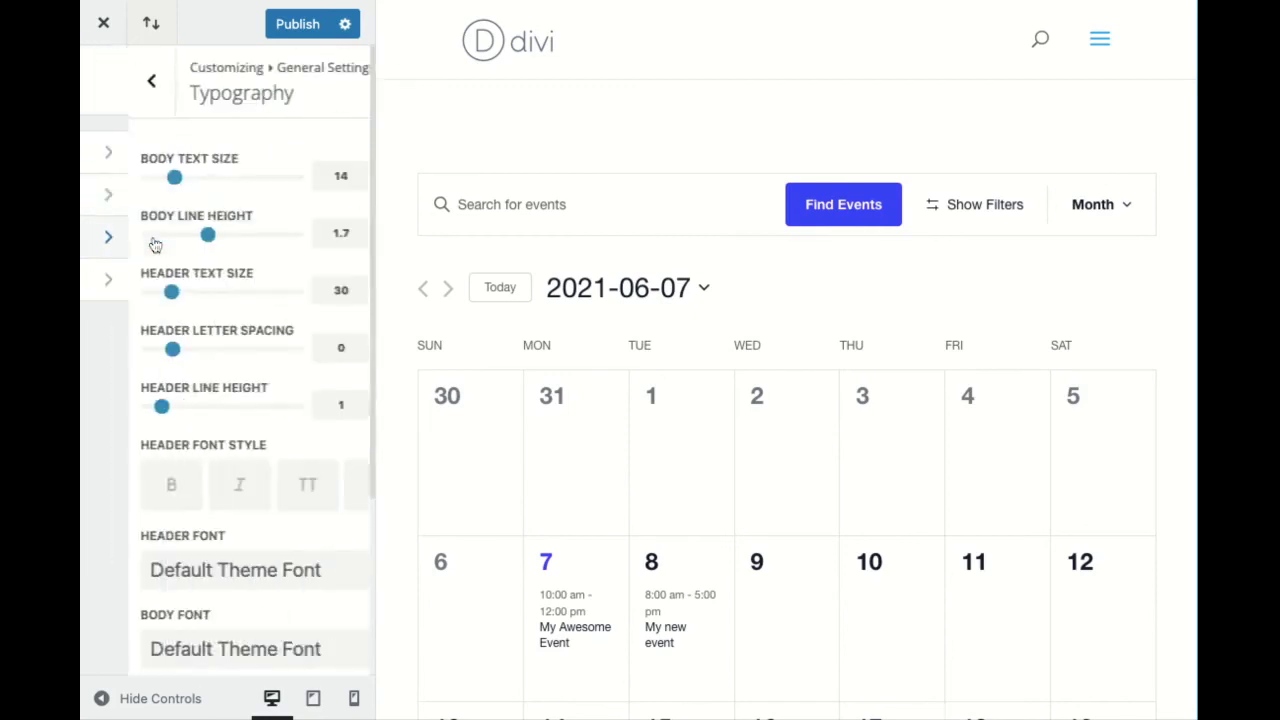
scroll(240, 420, "down", 2)
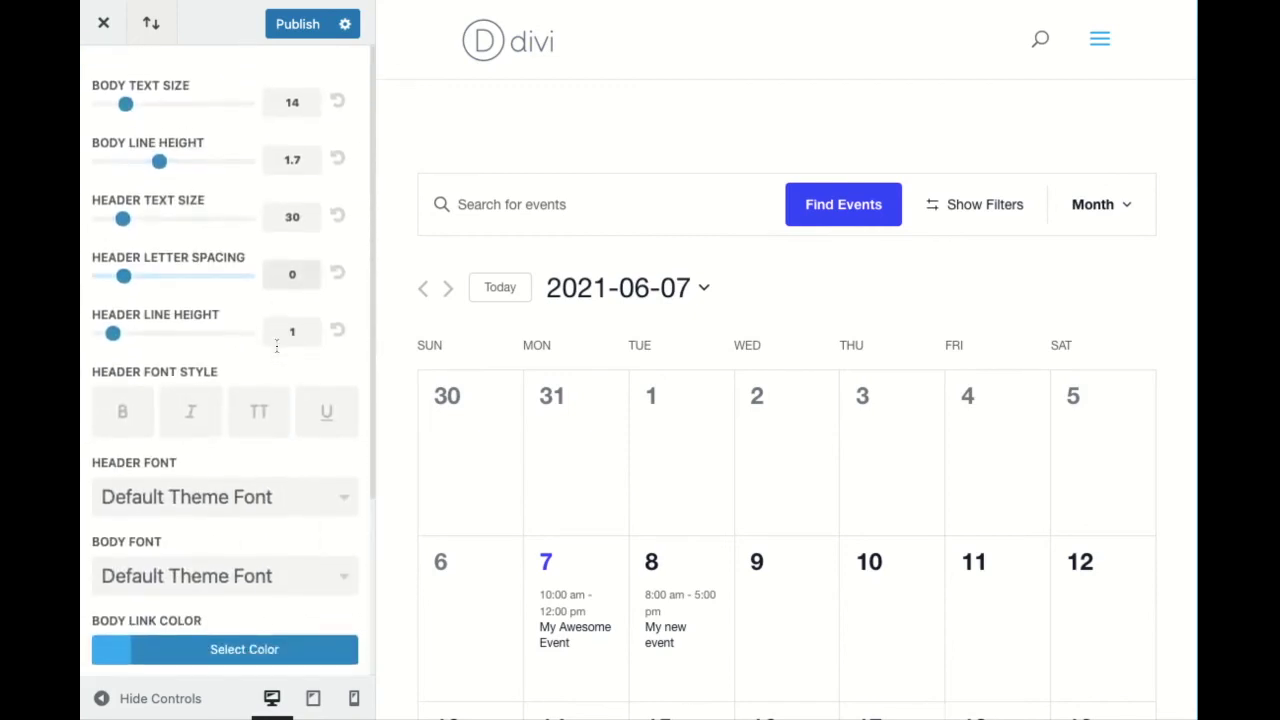
left_click(268, 496)
scroll(270, 500, "down", 2)
scroll(270, 502, "down", 1)
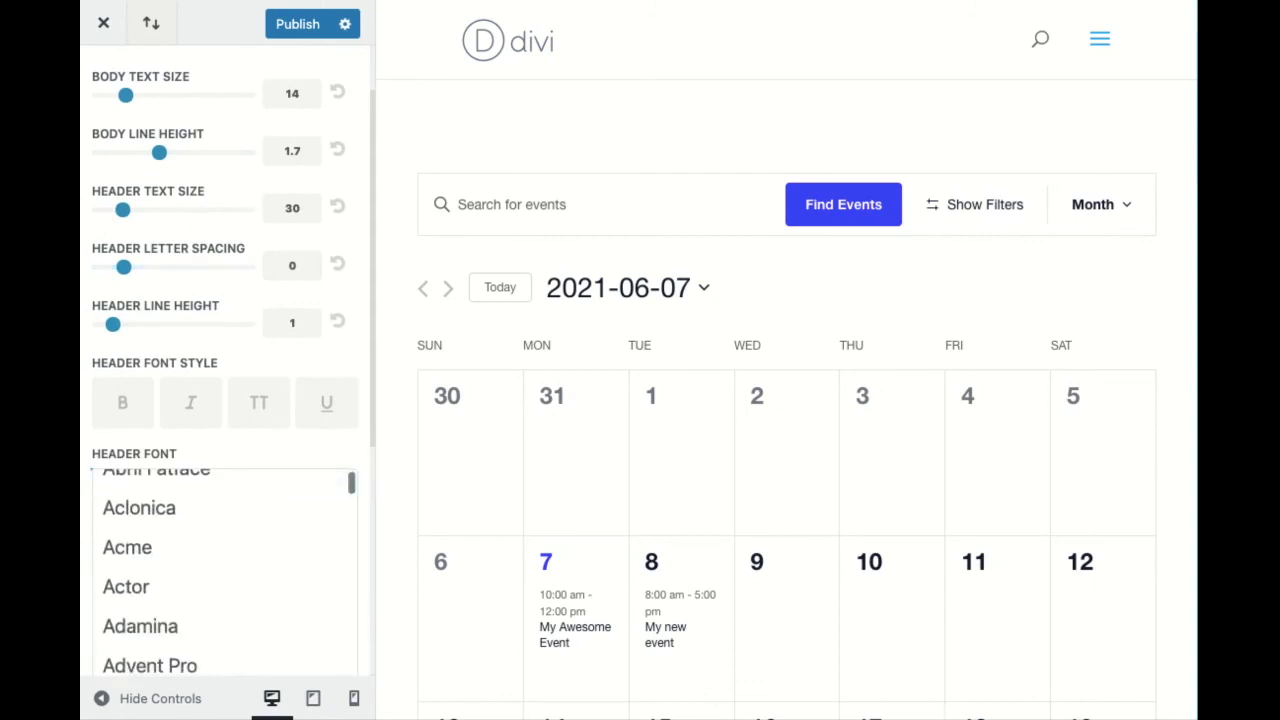
left_click(171, 624)
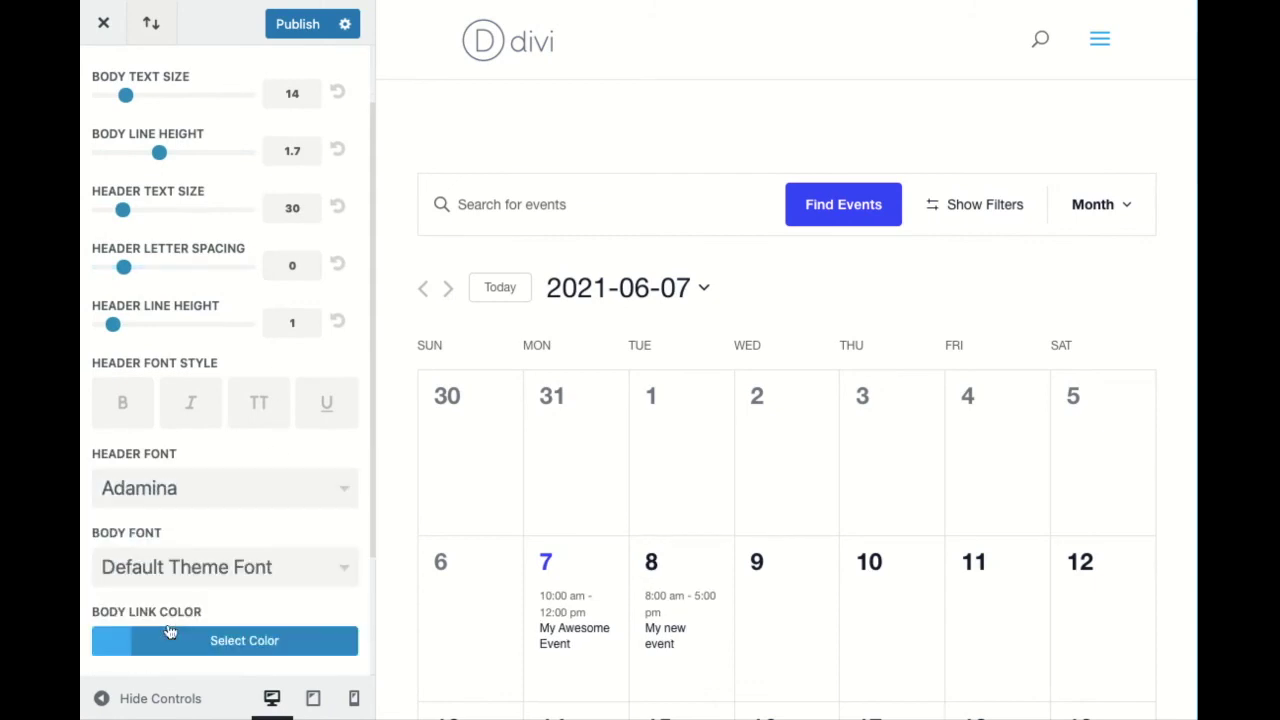